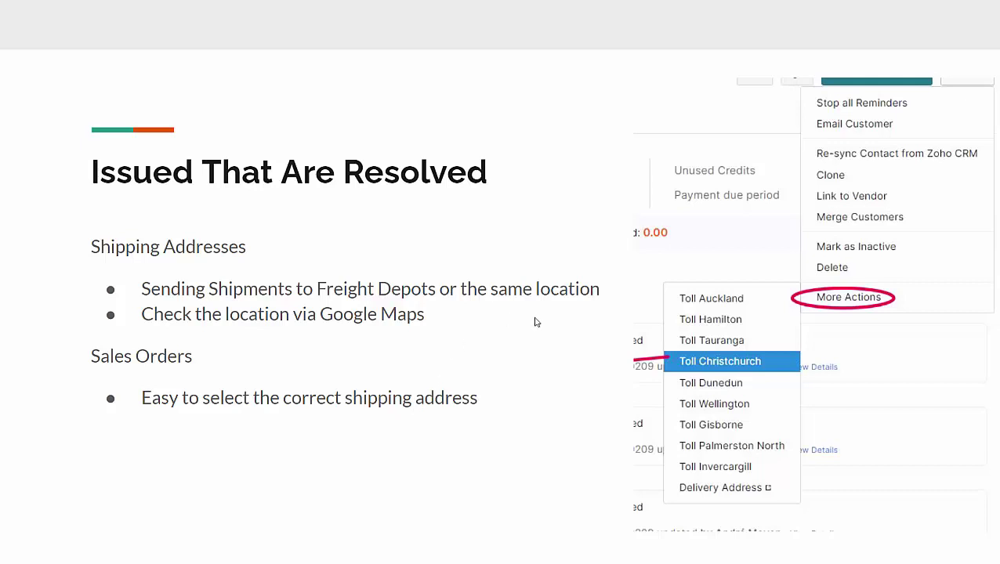
Step: Exit the Google Slides full-screen presentation and return to the slide editor
key(Escape)
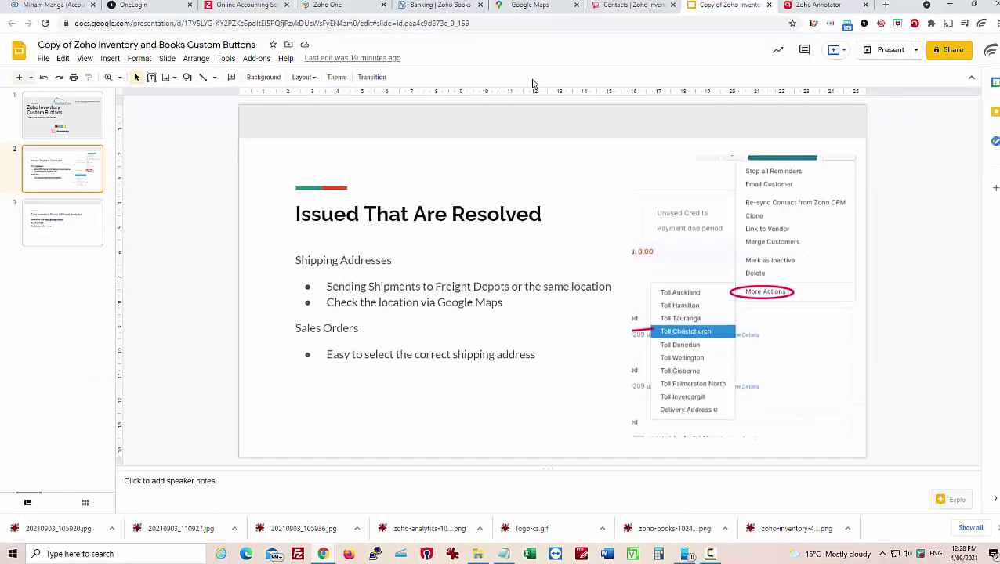
Step: Review the customer's billing address in Zoho Inventory, then open and close a new shipping address form without saving
click(628, 4)
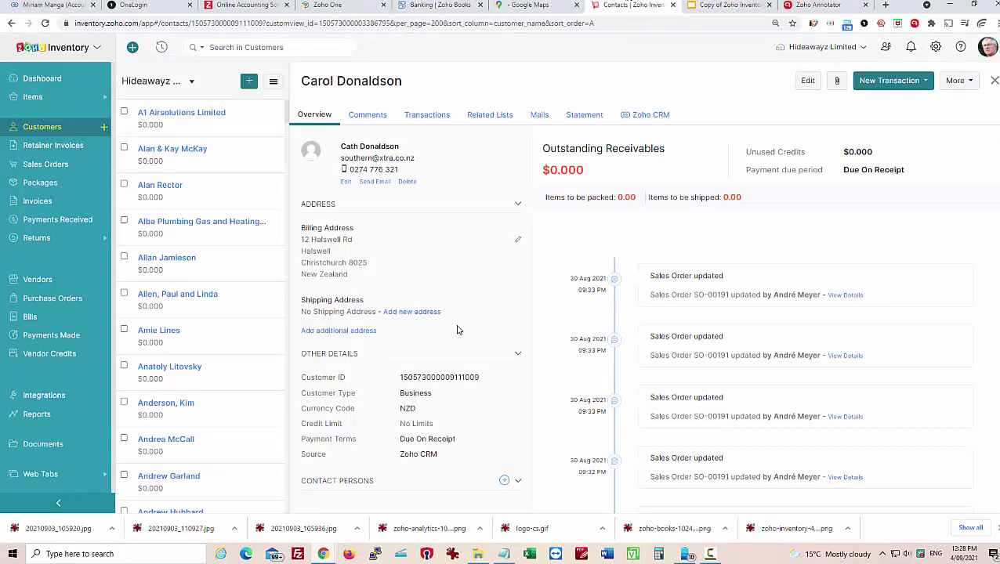
scroll(459, 330, down, 1)
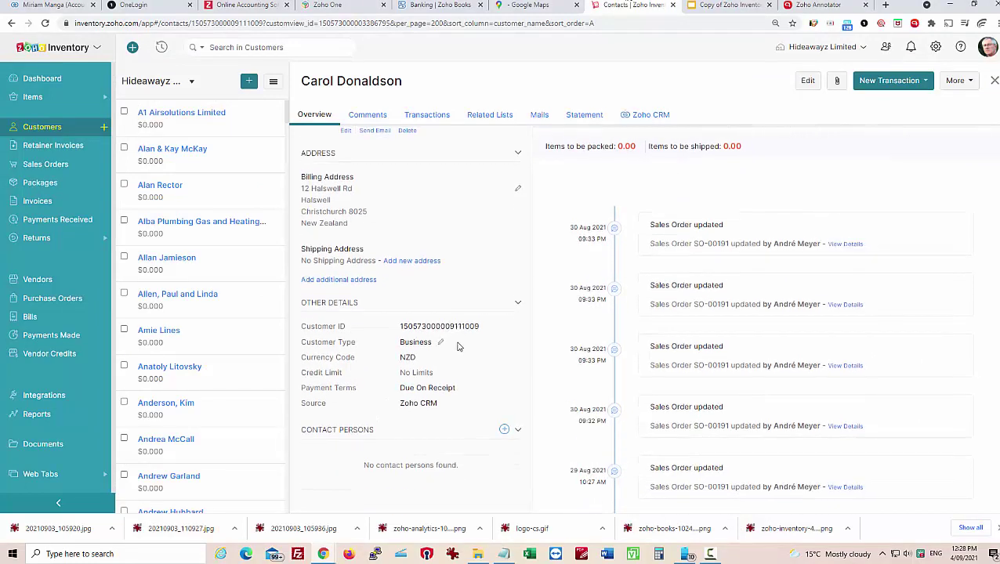
scroll(458, 344, up, 1)
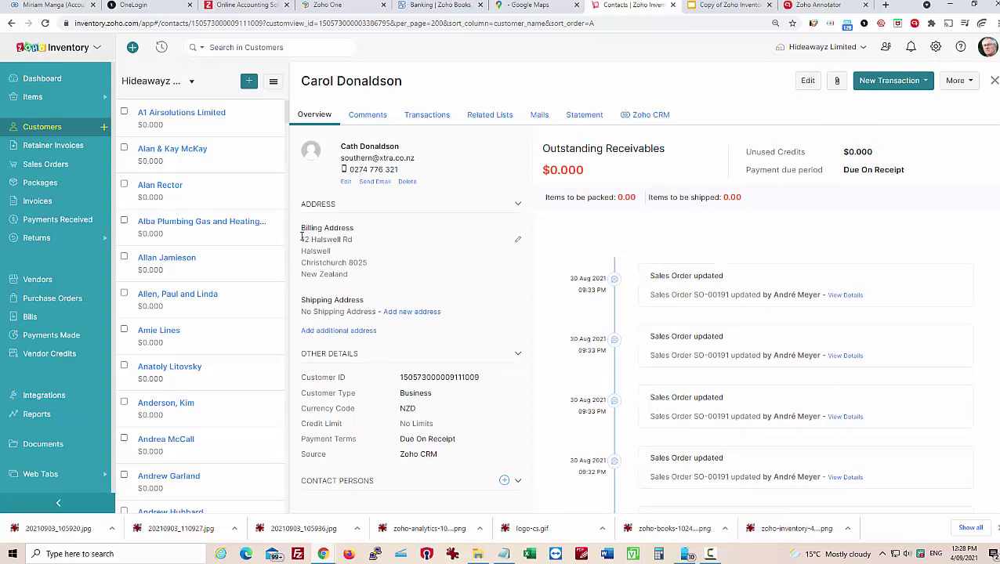
drag(302, 237, 367, 282)
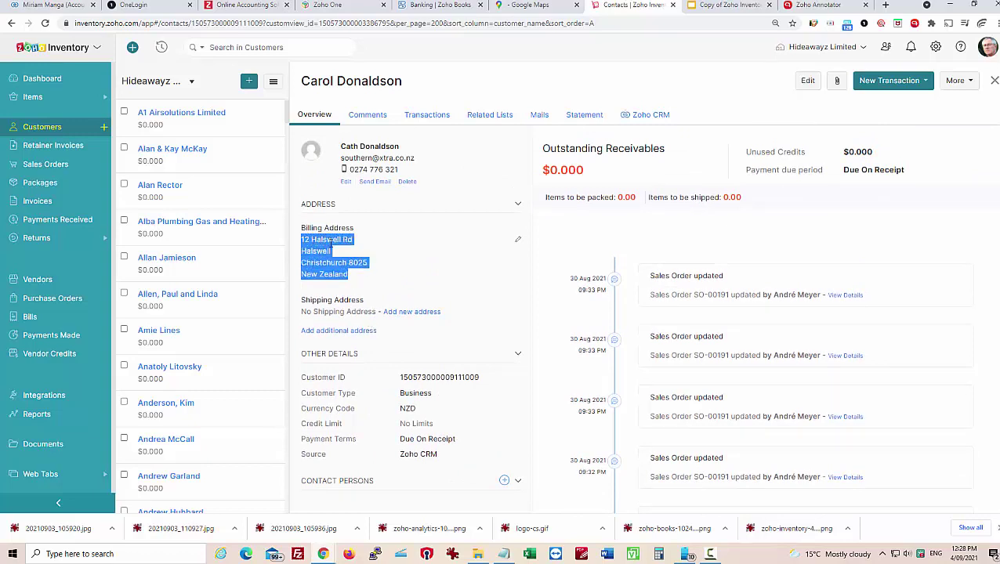
click(437, 314)
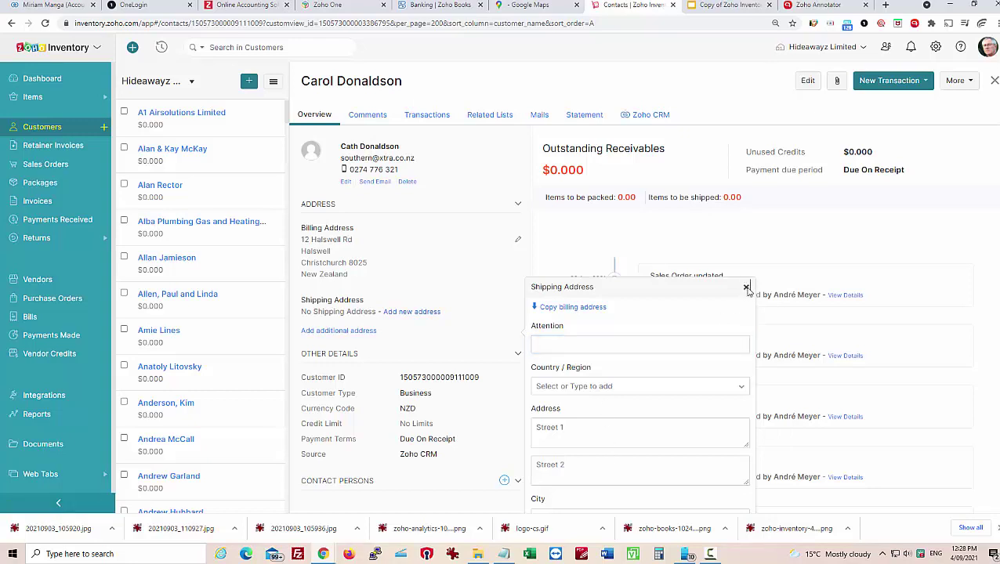
click(746, 289)
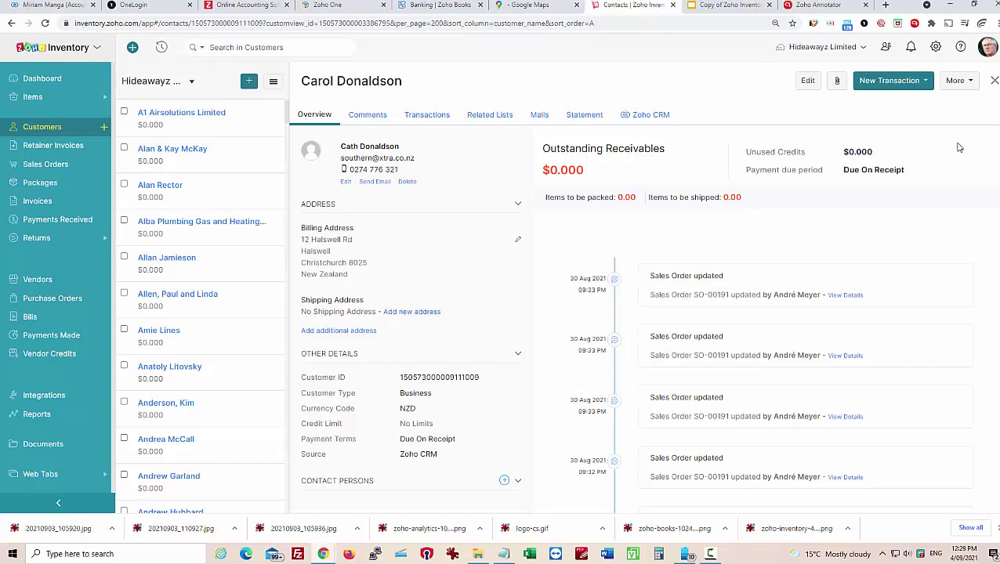
Step: Run the Toll Christchurch custom action to add the 7 Matipo Street, Middleton shipping address
click(969, 82)
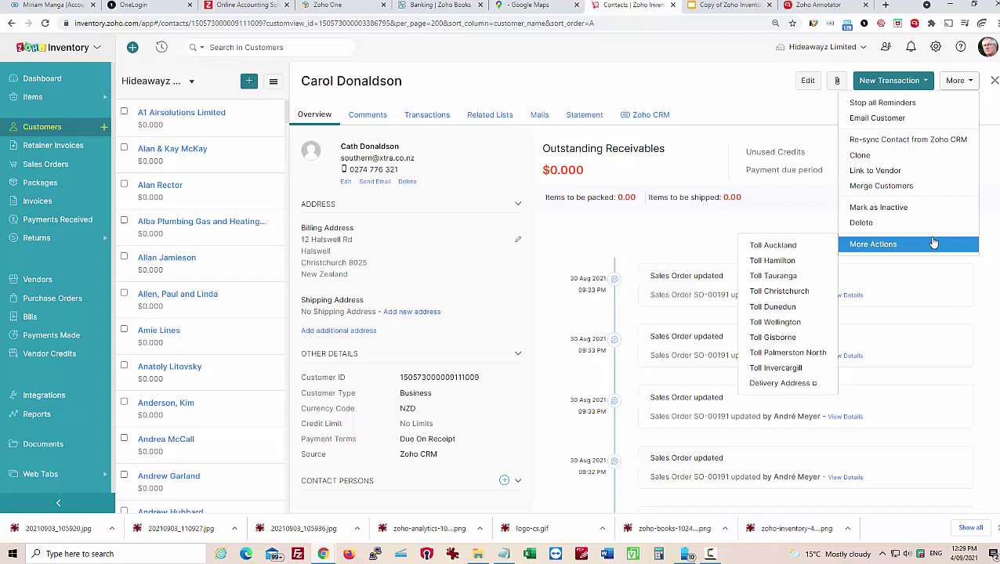
mouse_move(873, 244)
click(776, 291)
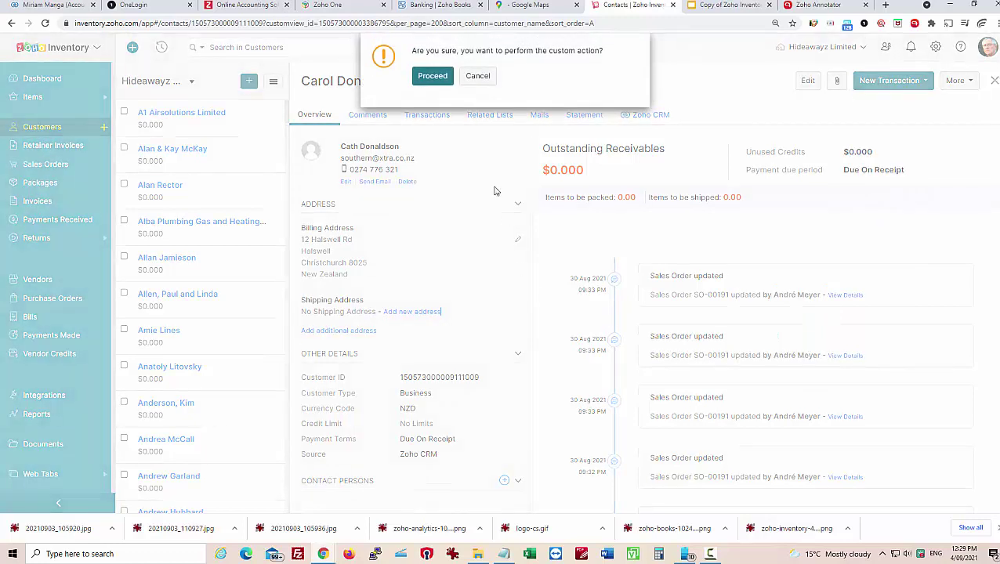
click(436, 74)
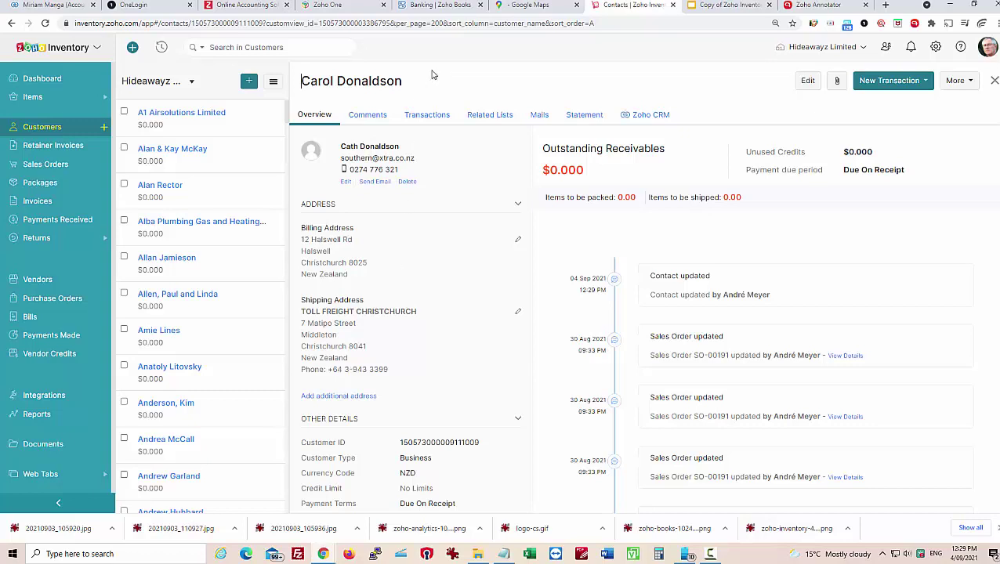
Step: Open sales order SO-00191 from the customer's transactions
click(431, 115)
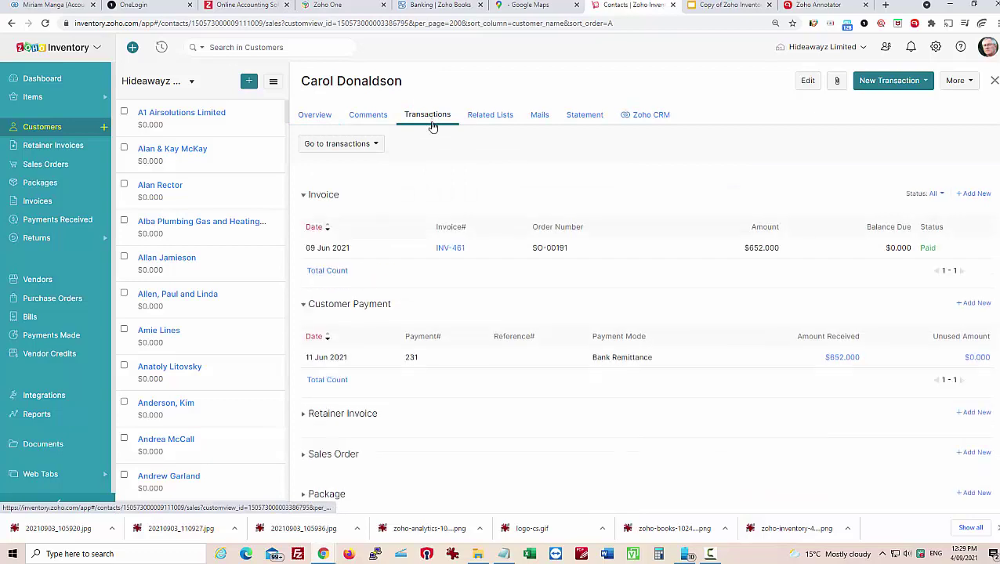
scroll(363, 384, down, 2)
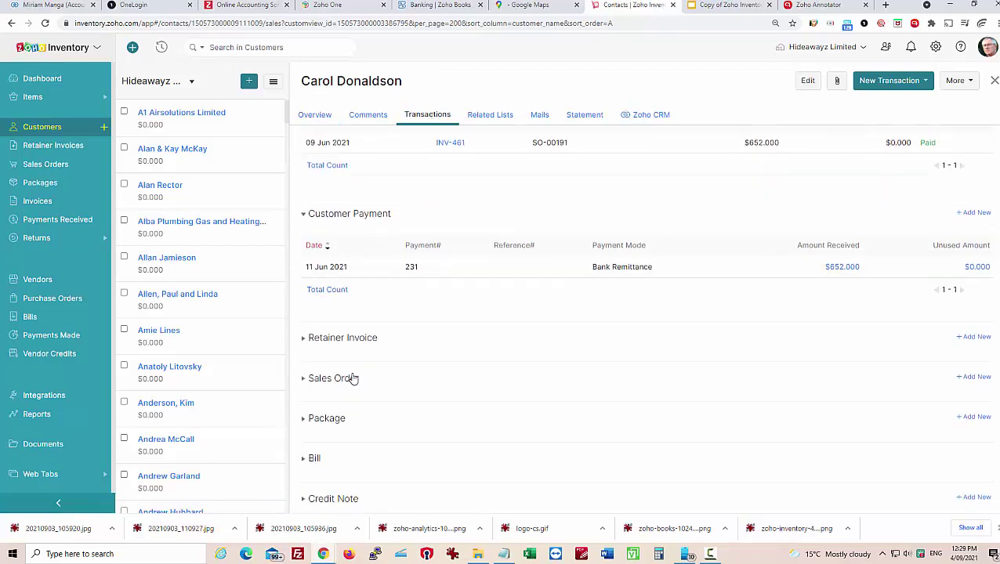
click(353, 379)
click(315, 431)
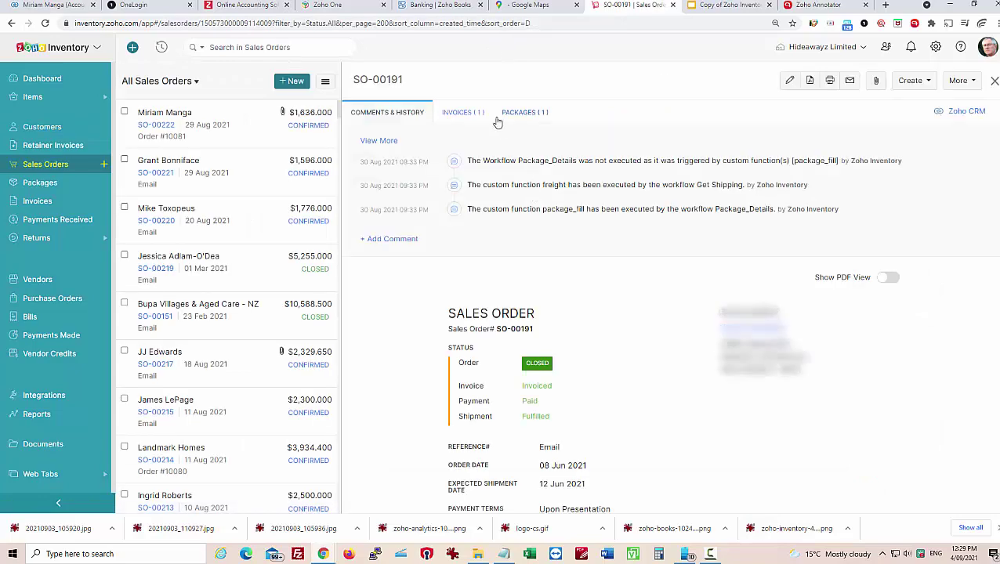
Step: Change the order's shipping address to TOLL FREIGHT CHRISTCHURCH and save
click(789, 81)
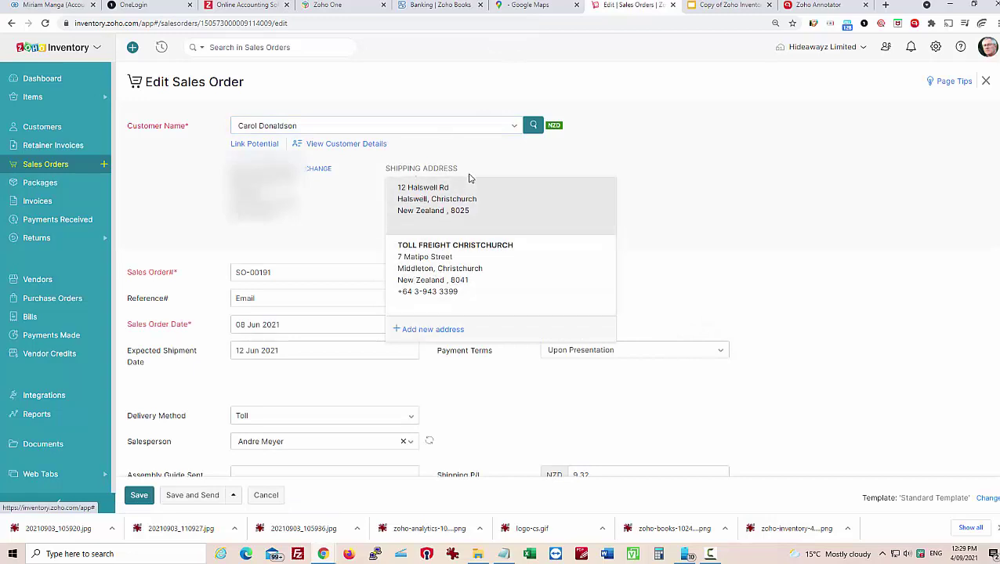
click(475, 266)
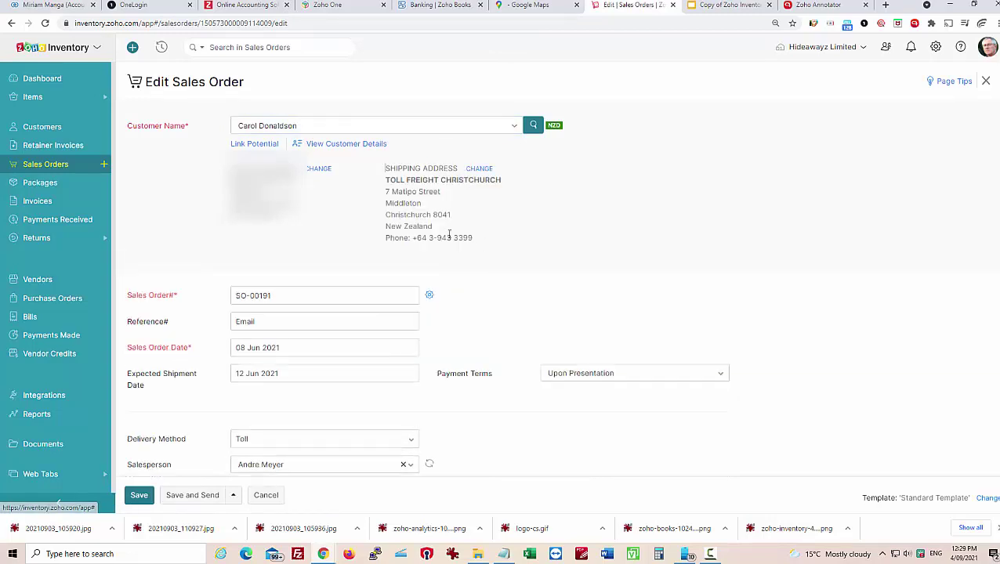
click(139, 496)
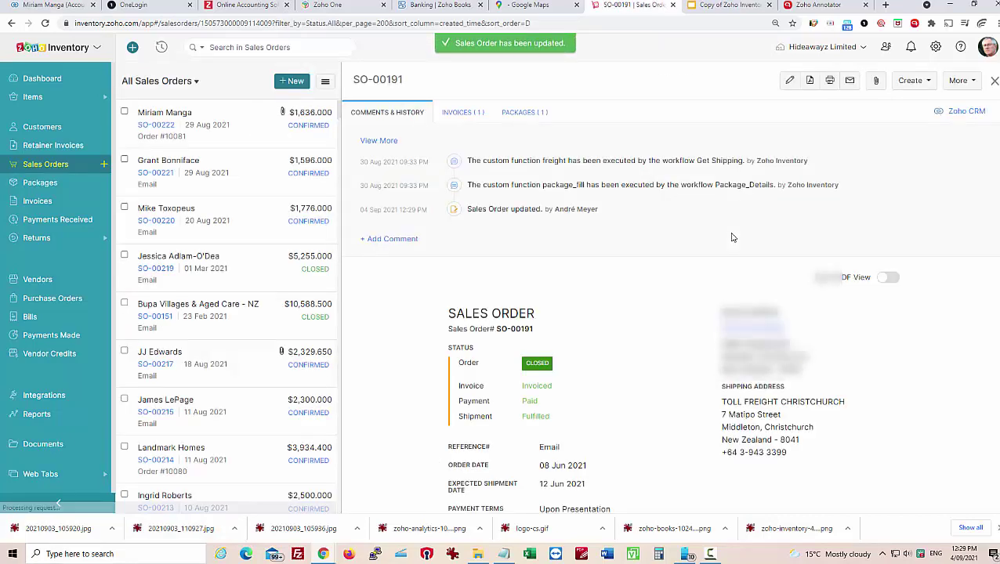
scroll(627, 436, down, 1)
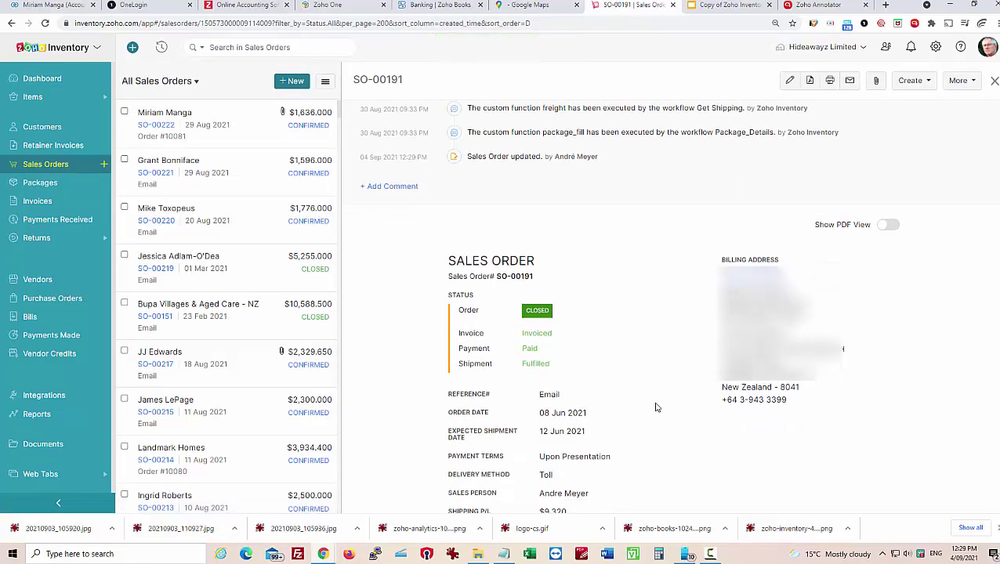
Step: Go back to the customer's Overview to see the Toll Freight Christchurch shipping address
click(842, 349)
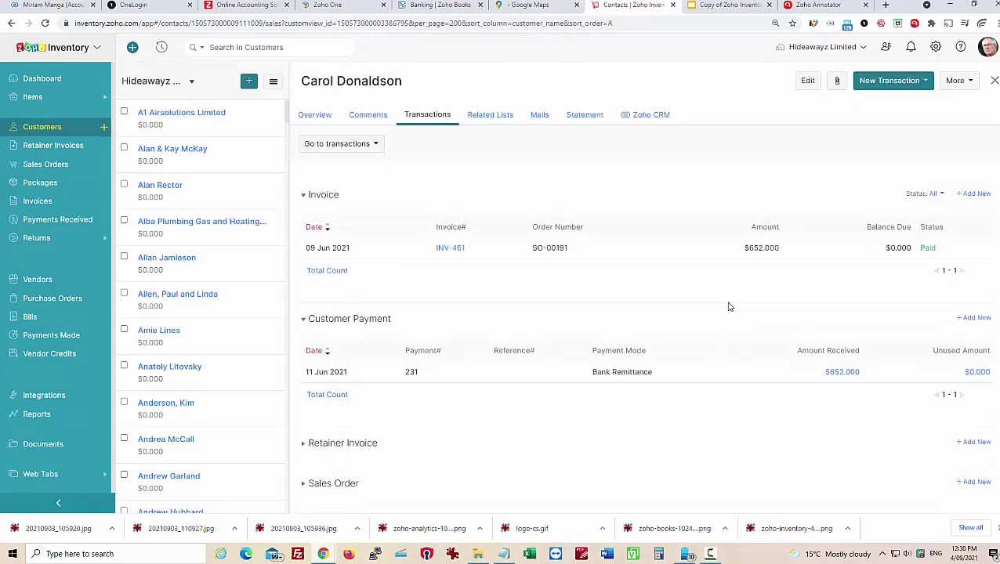
click(331, 114)
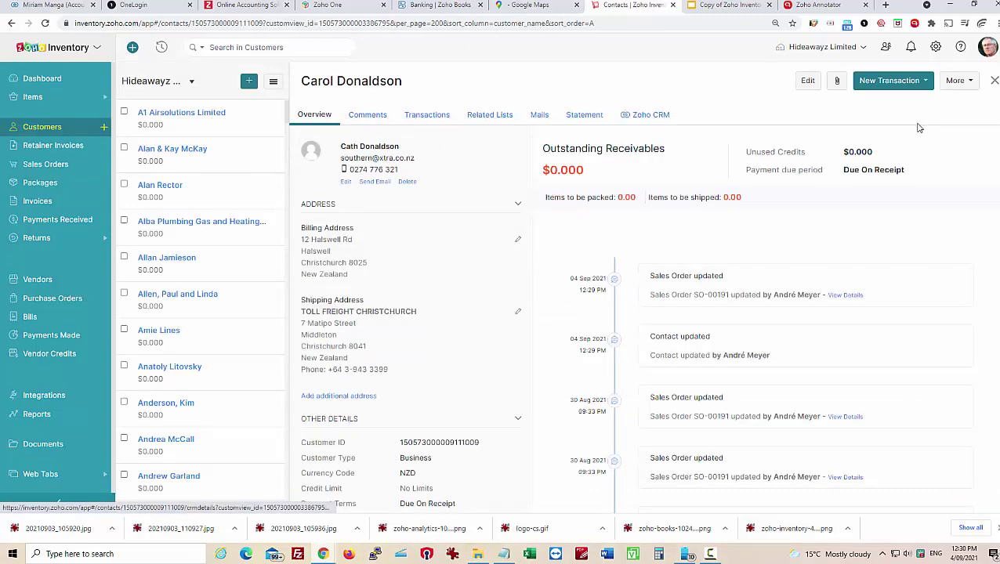
click(957, 80)
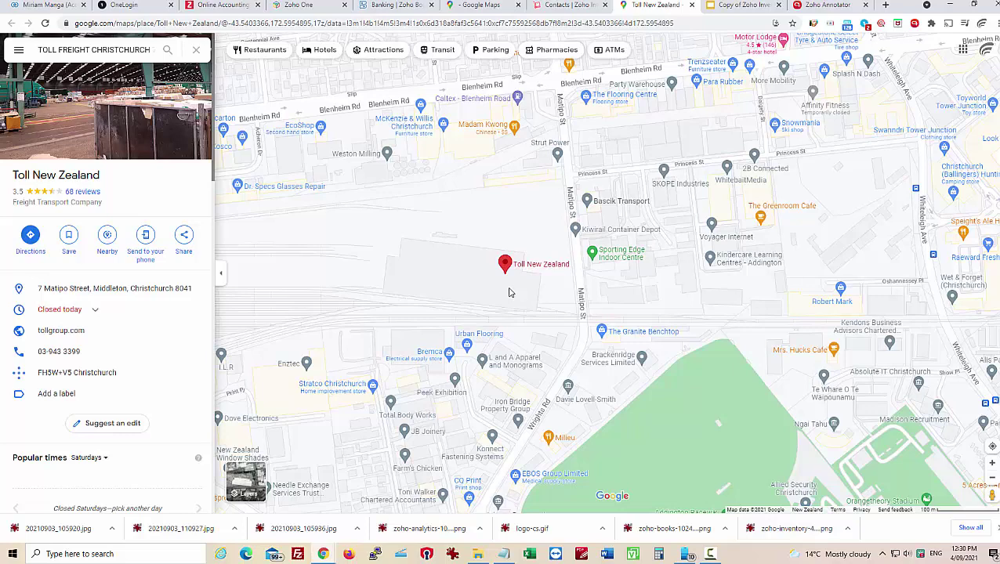
Step: Present the final 'Zoho Inventory, Books, CRM and Analytics' slide full screen
click(759, 4)
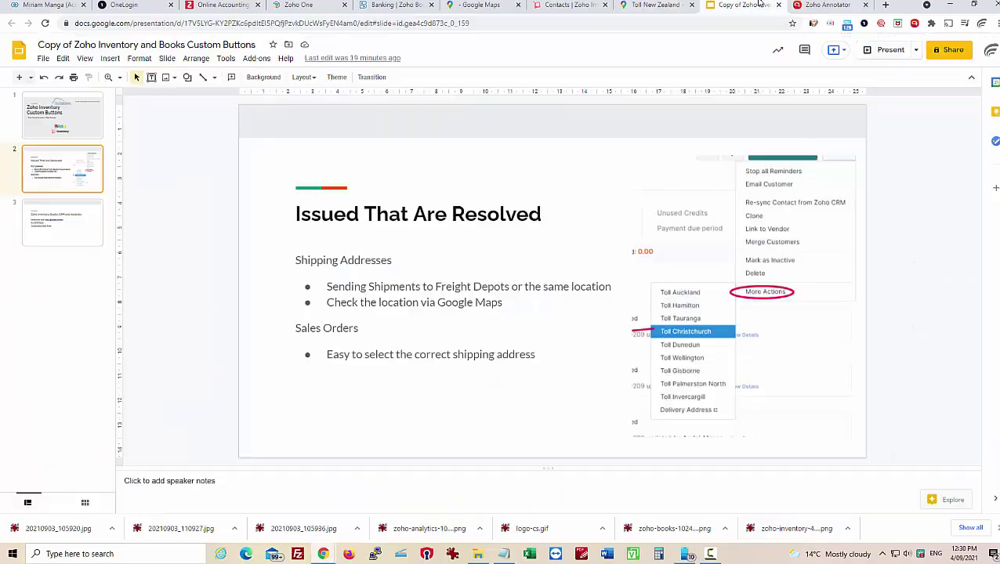
key(Down)
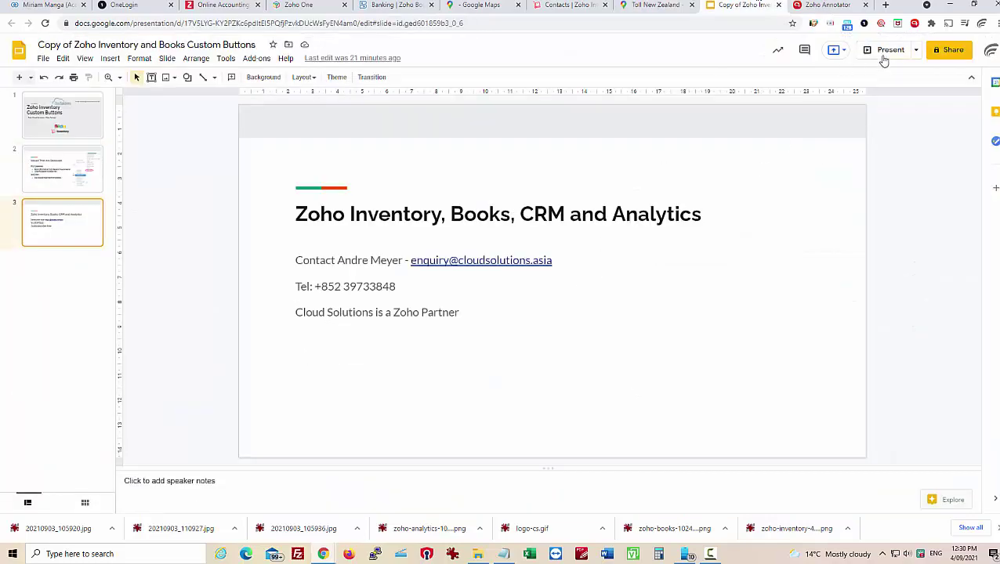
click(882, 53)
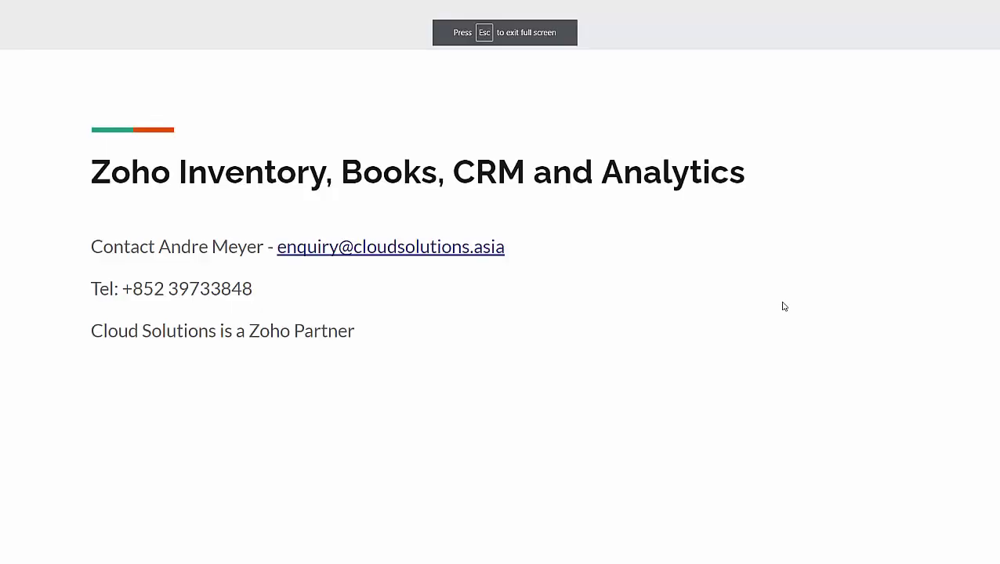